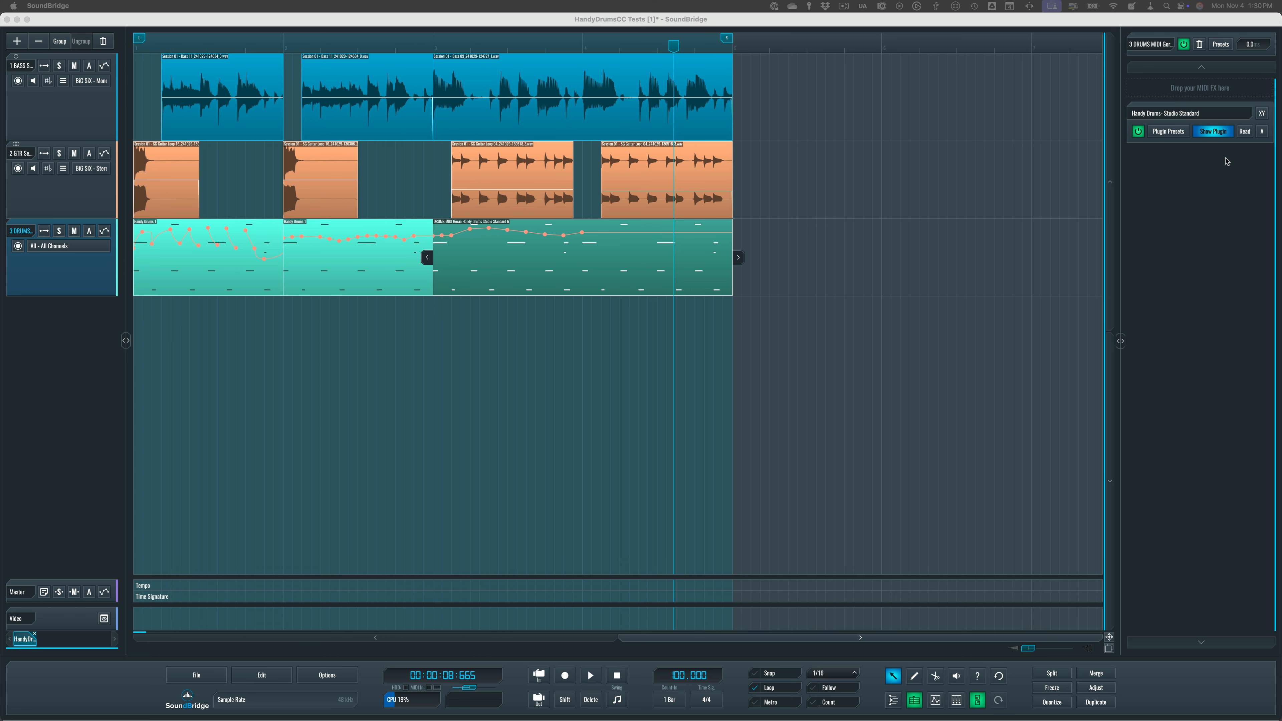
Show the Handy Drums Studio Standard plugin of the drums track, move its window beside the clips and play the session
left_click(1213, 133)
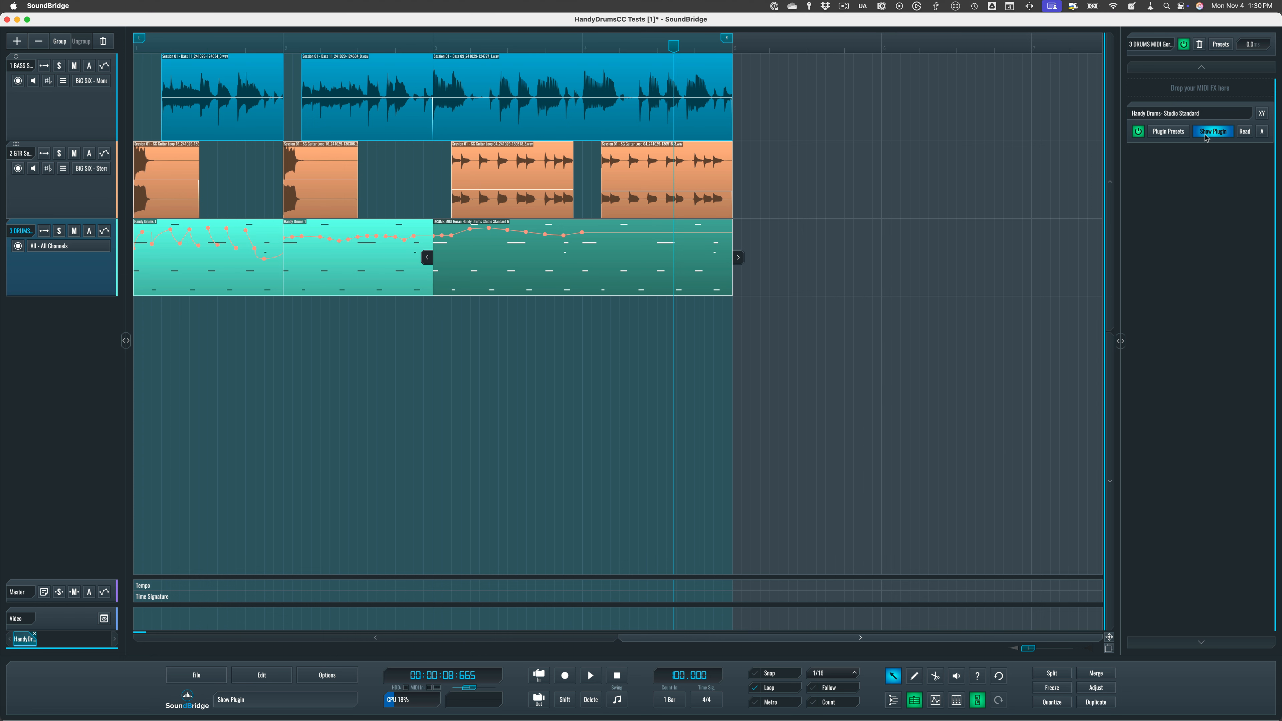
left_click_drag(823, 251, 772, 252)
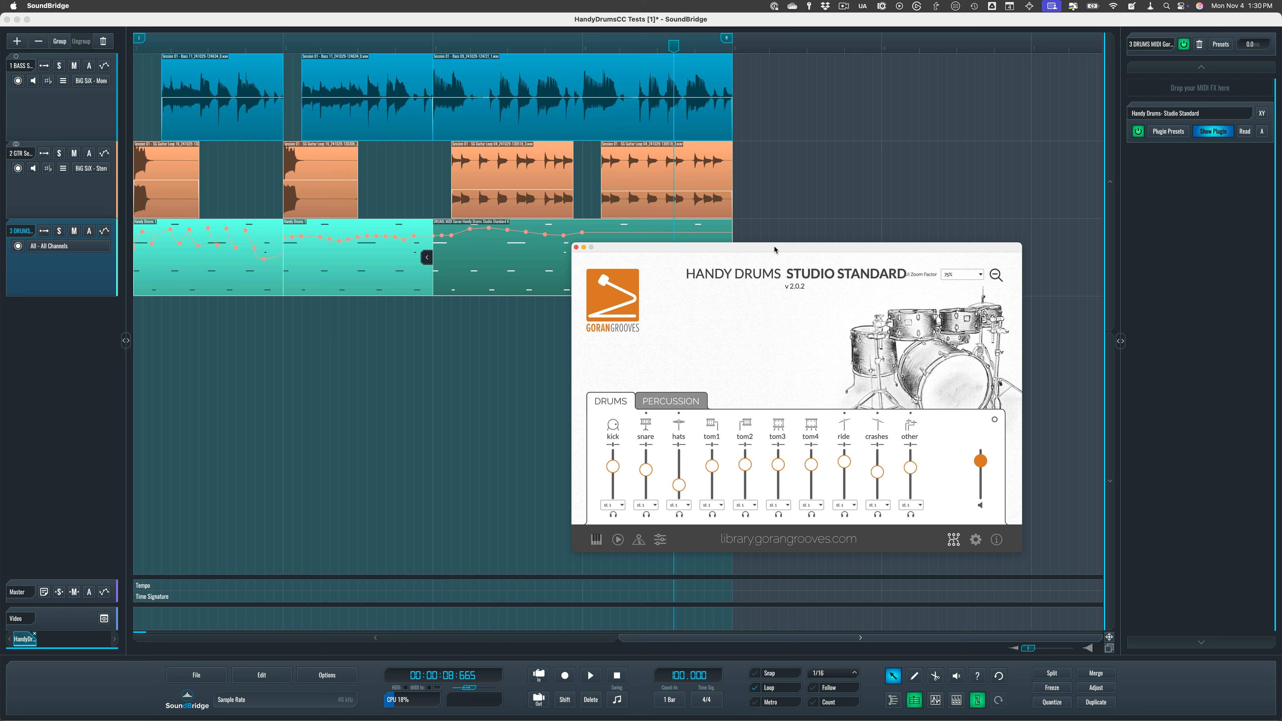
left_click_drag(771, 251, 792, 267)
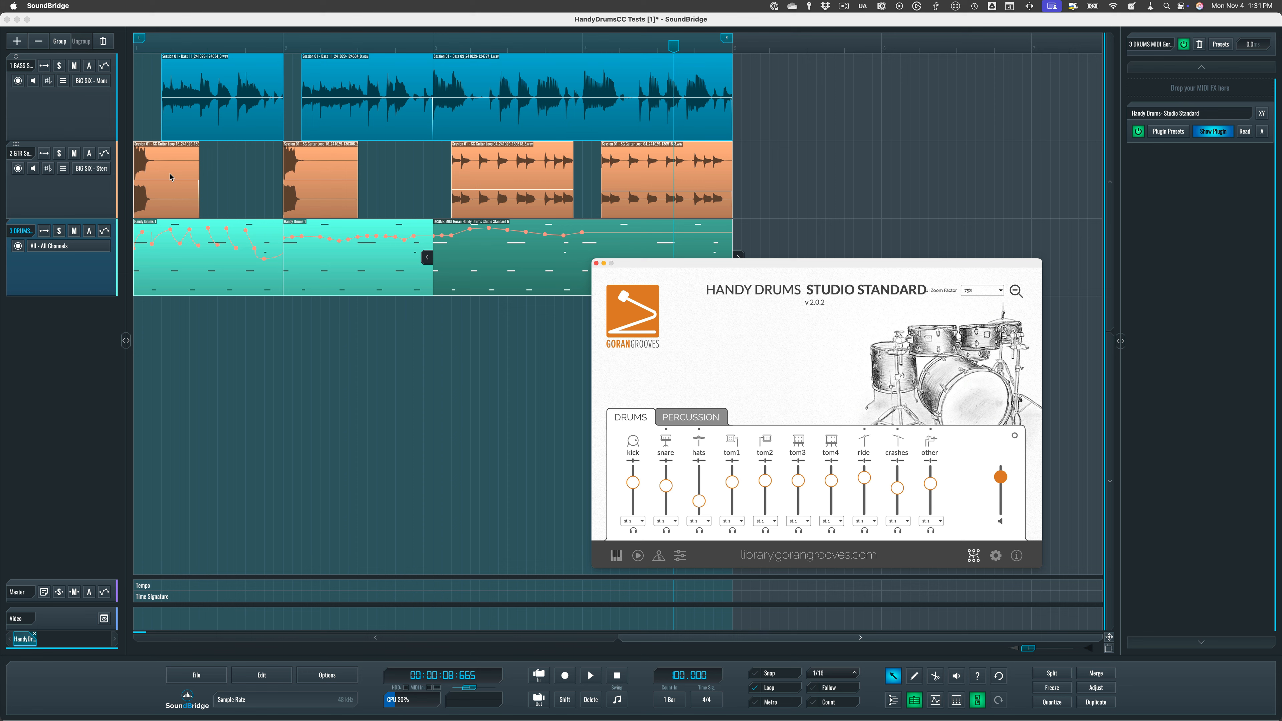
left_click(156, 47)
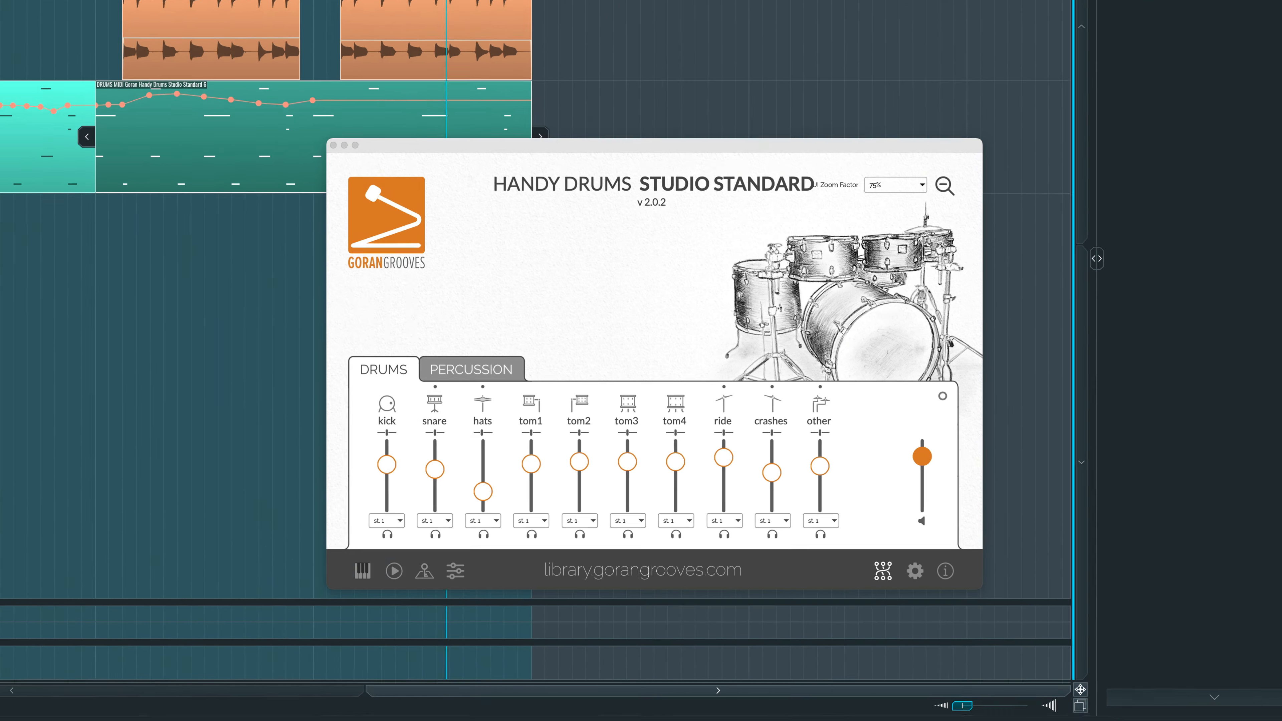
key("space")
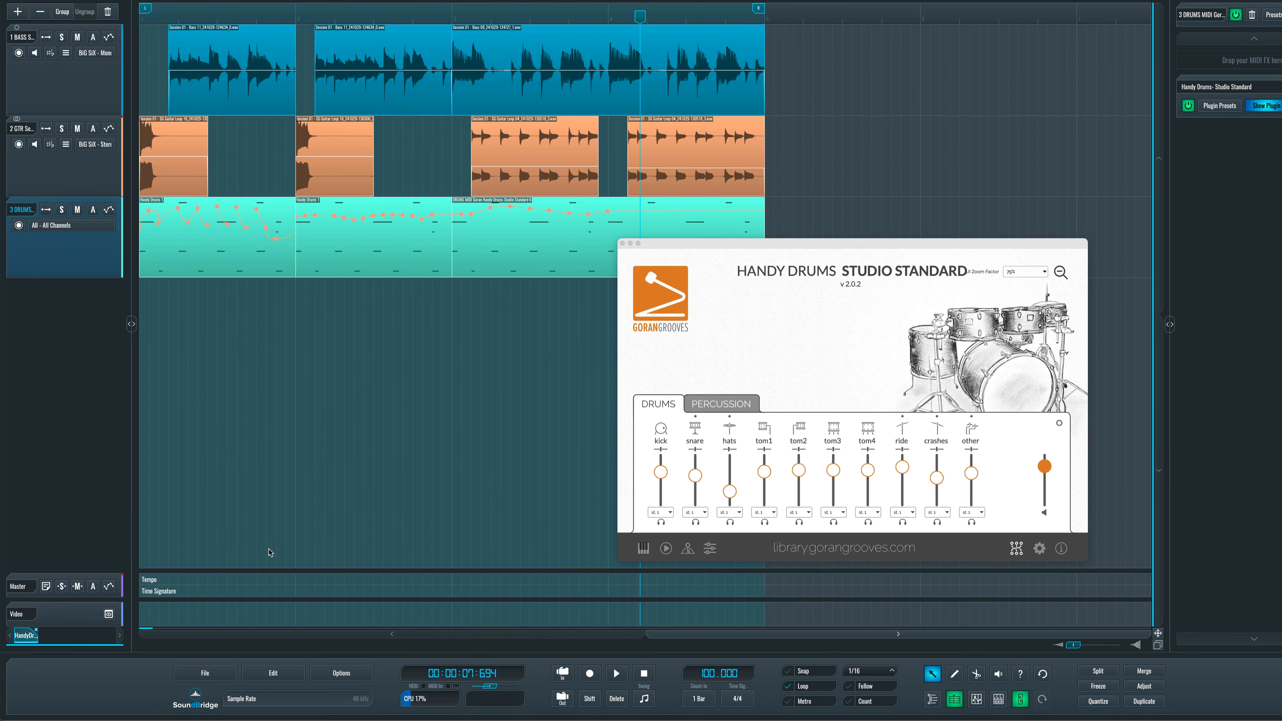
Show the mixer with the bass, guitar and drums channel strips expanded, and play back part of the session
key("e")
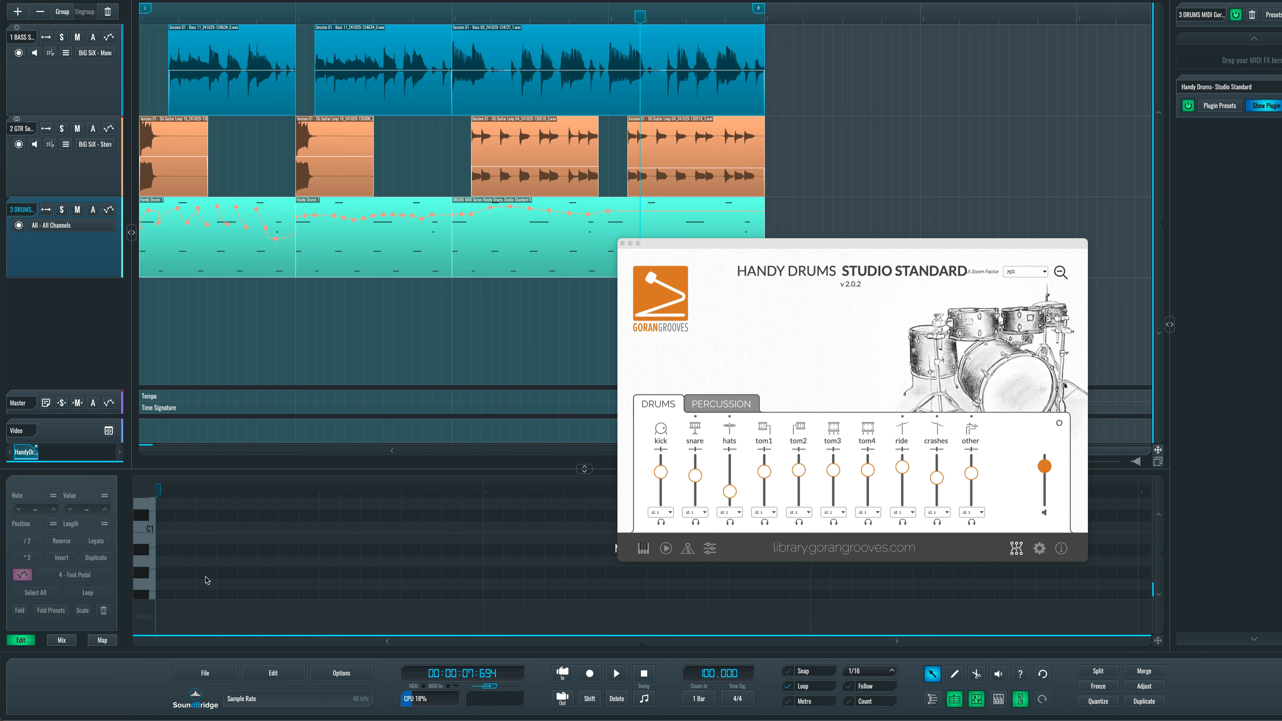
left_click(61, 640)
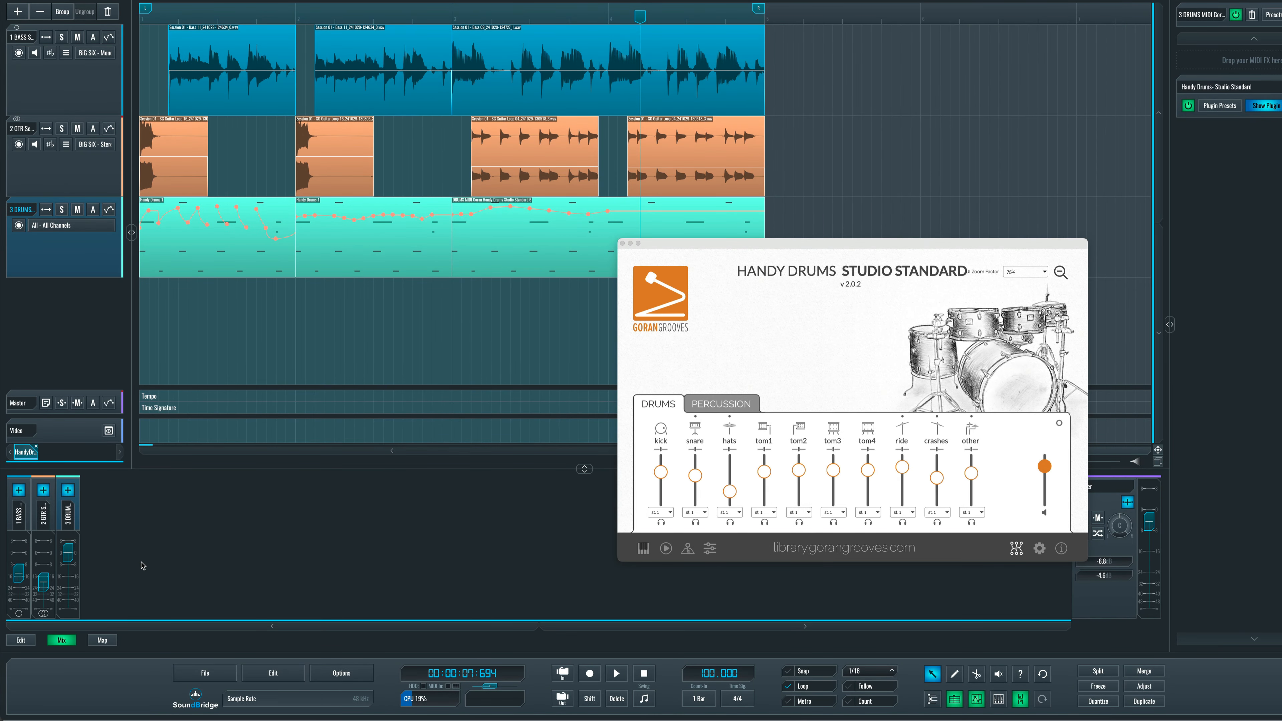
left_click_drag(707, 243, 762, 64)
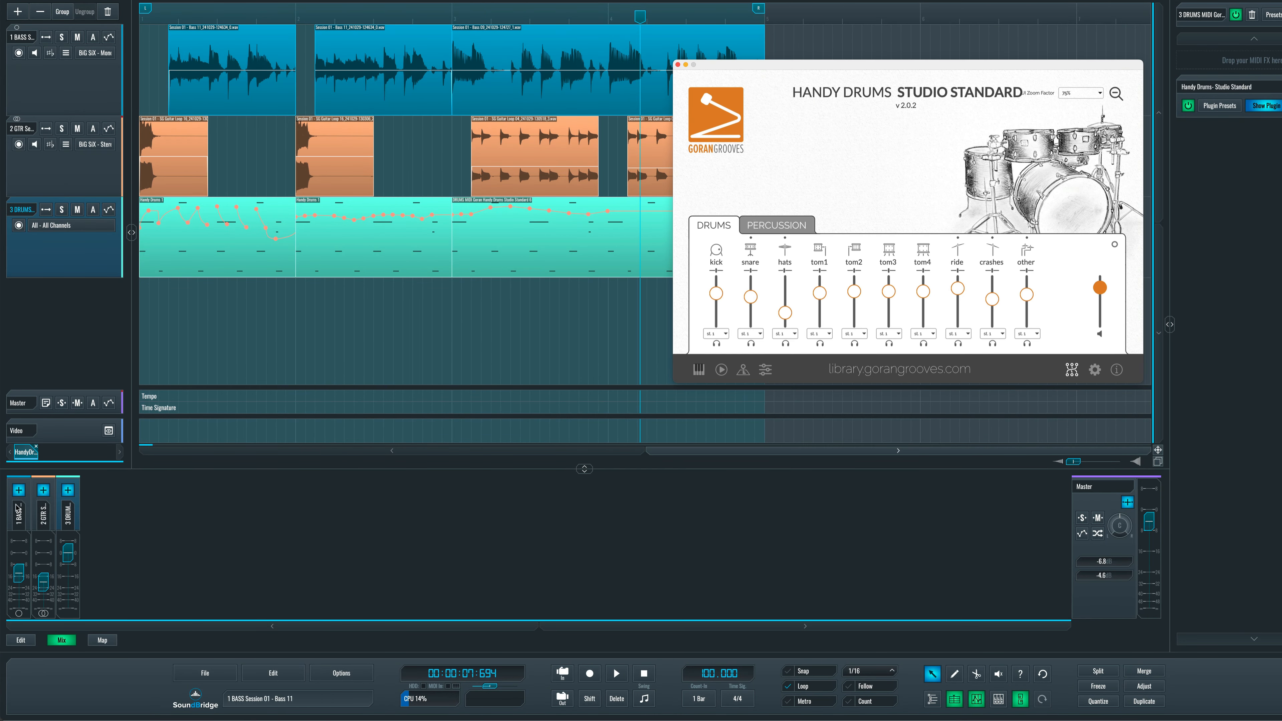
left_click(19, 490)
left_click(109, 491)
left_click(199, 490)
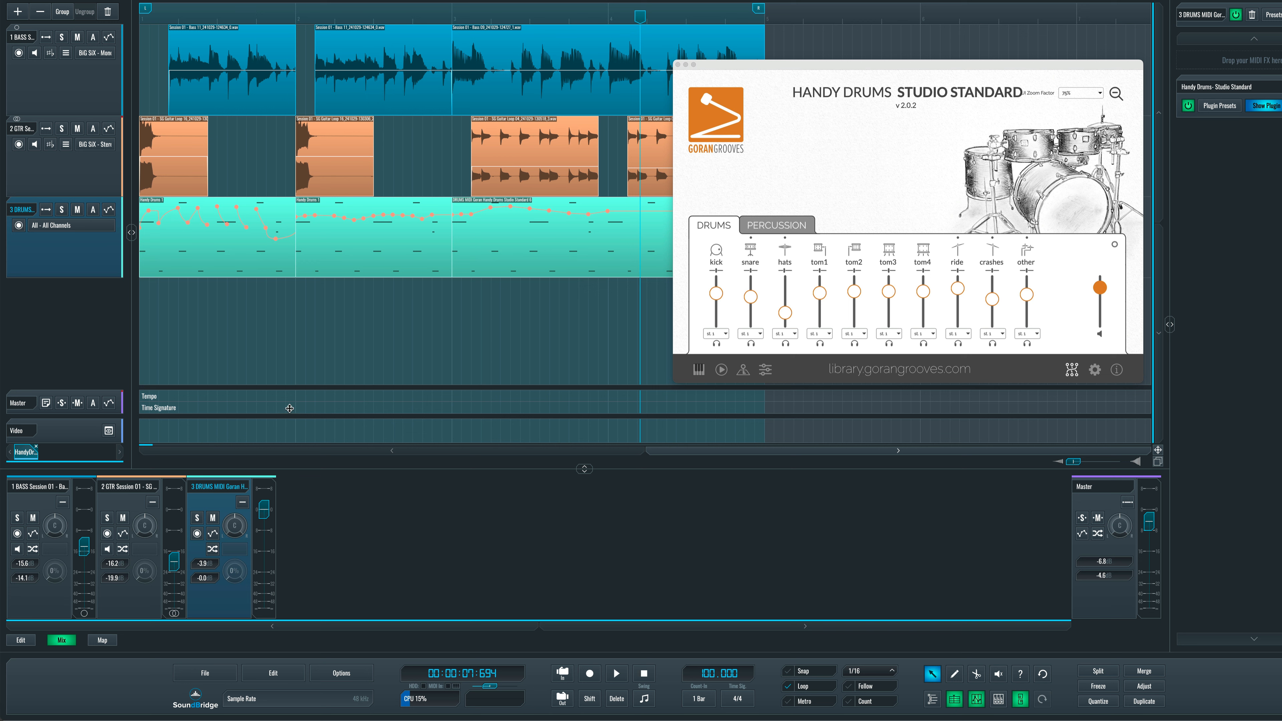
key("space")
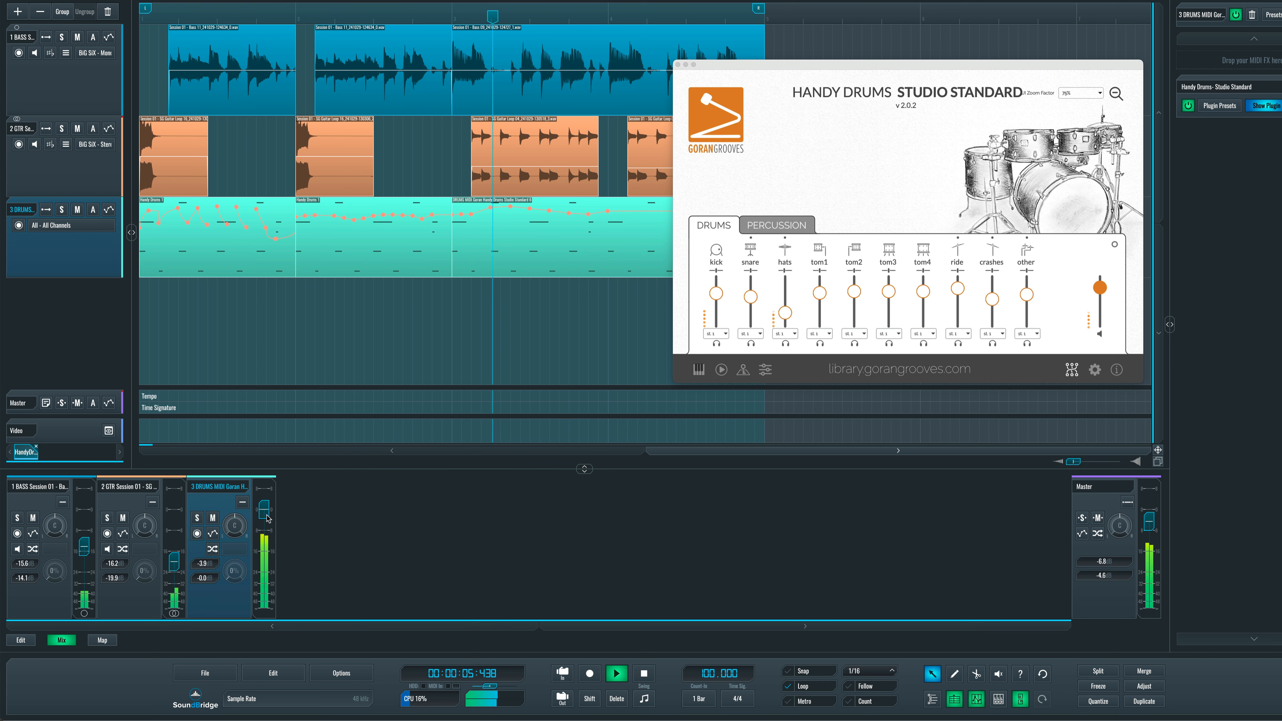
key("space")
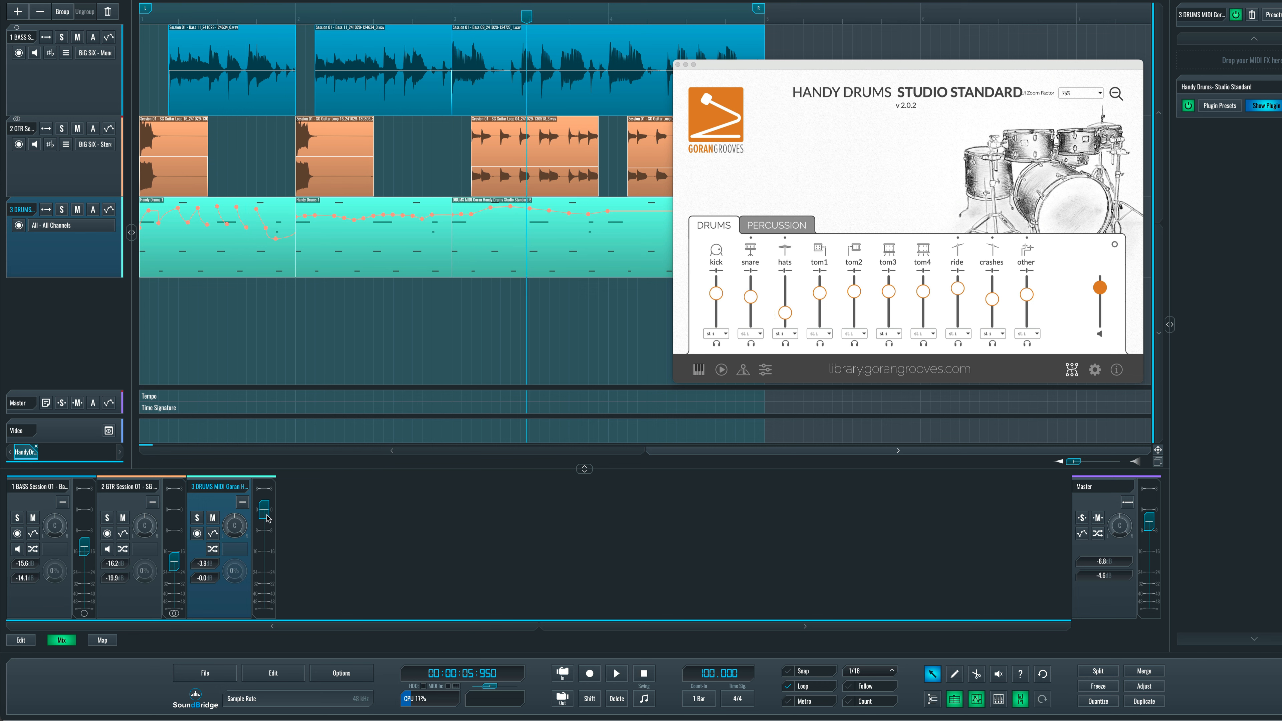
Duplicate the Kick audio track twice and rename the copies Snare and HH
left_click_drag(44, 227, 43, 165)
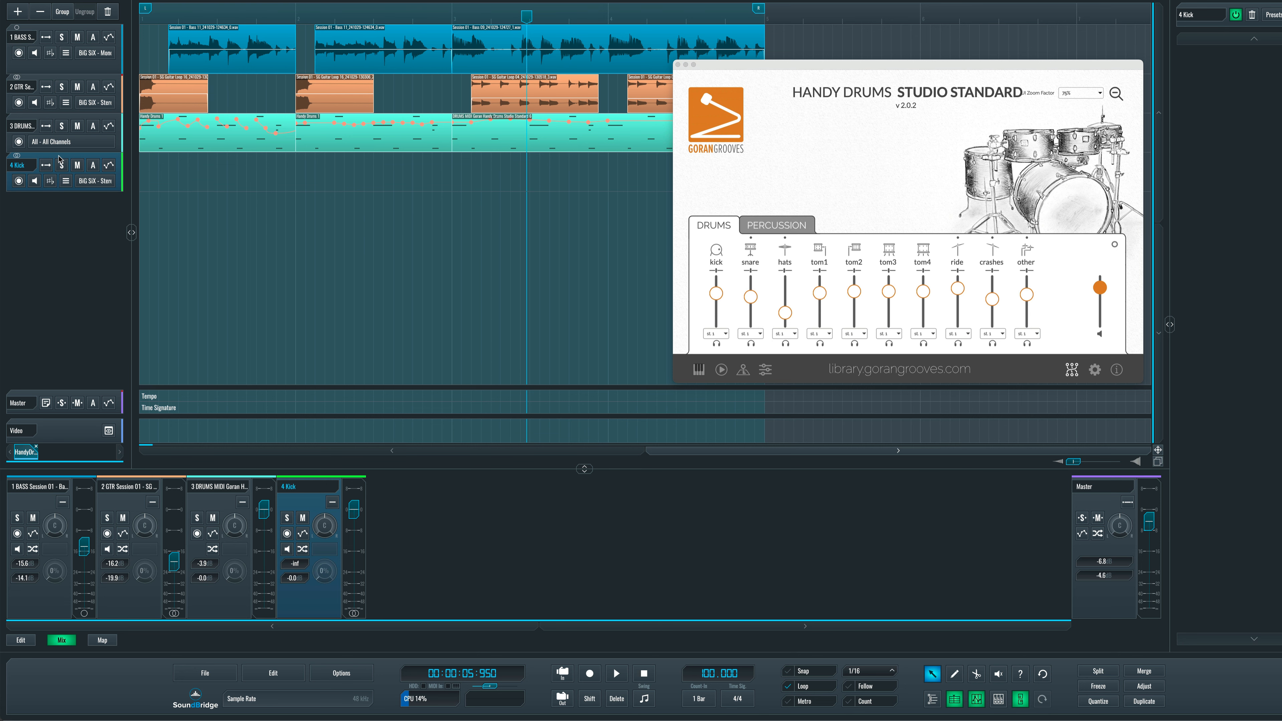
key("ctrl+d")
key("ctrl+d")
double_click(24, 205)
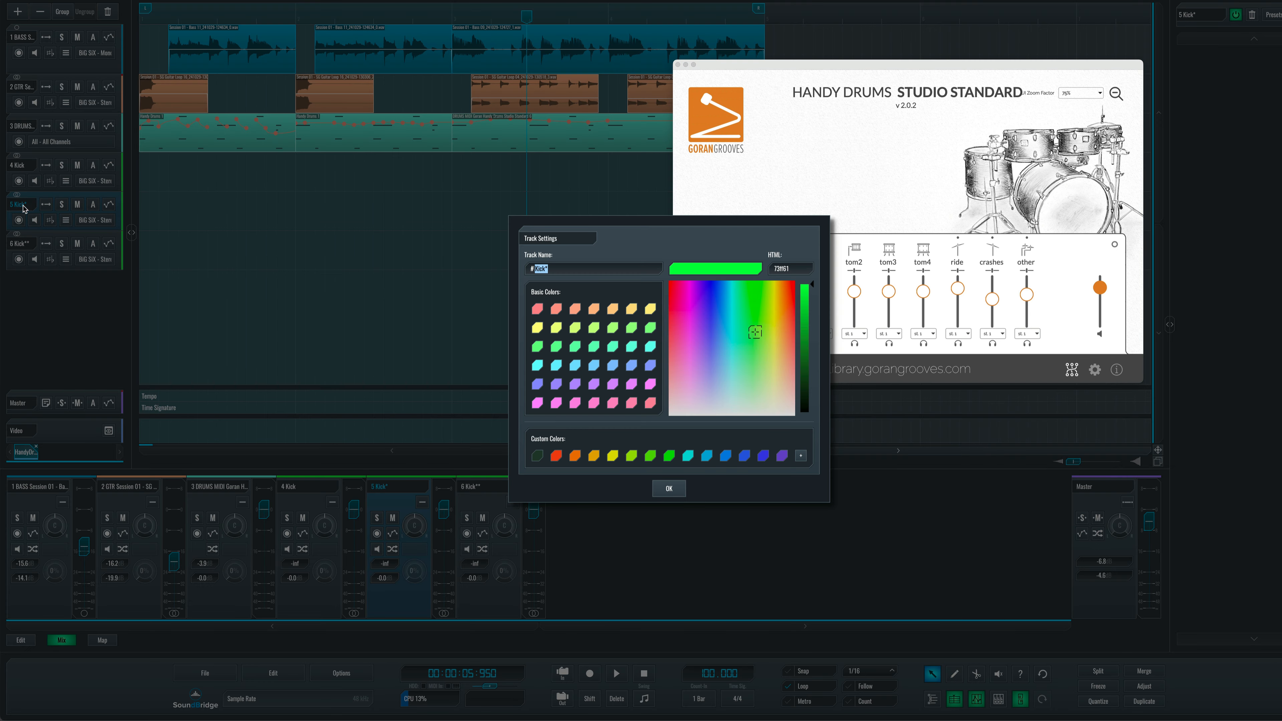
type("Snare")
key("Return")
double_click(19, 244)
type("K")
type("HH")
key("Return")
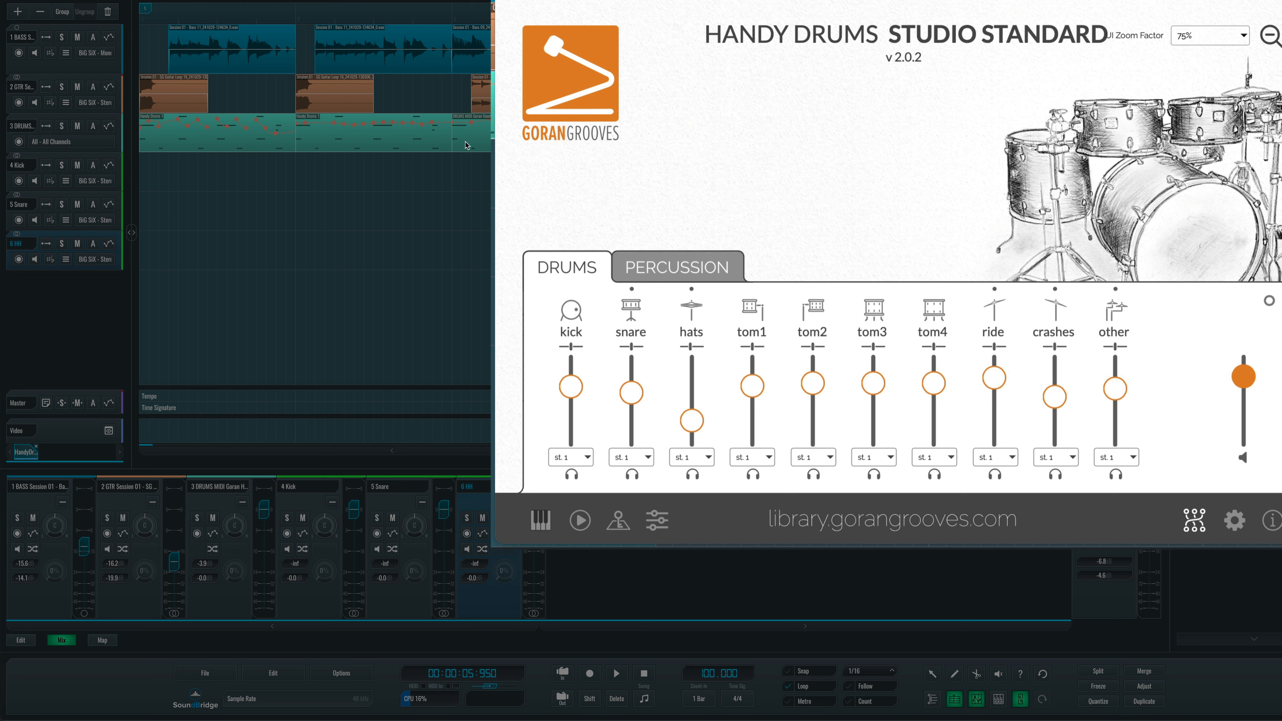
Route the plugin's kick to output st. 2 and set the Kick track's input to the drums track's internal Stereo Out 3/4
left_click(587, 457)
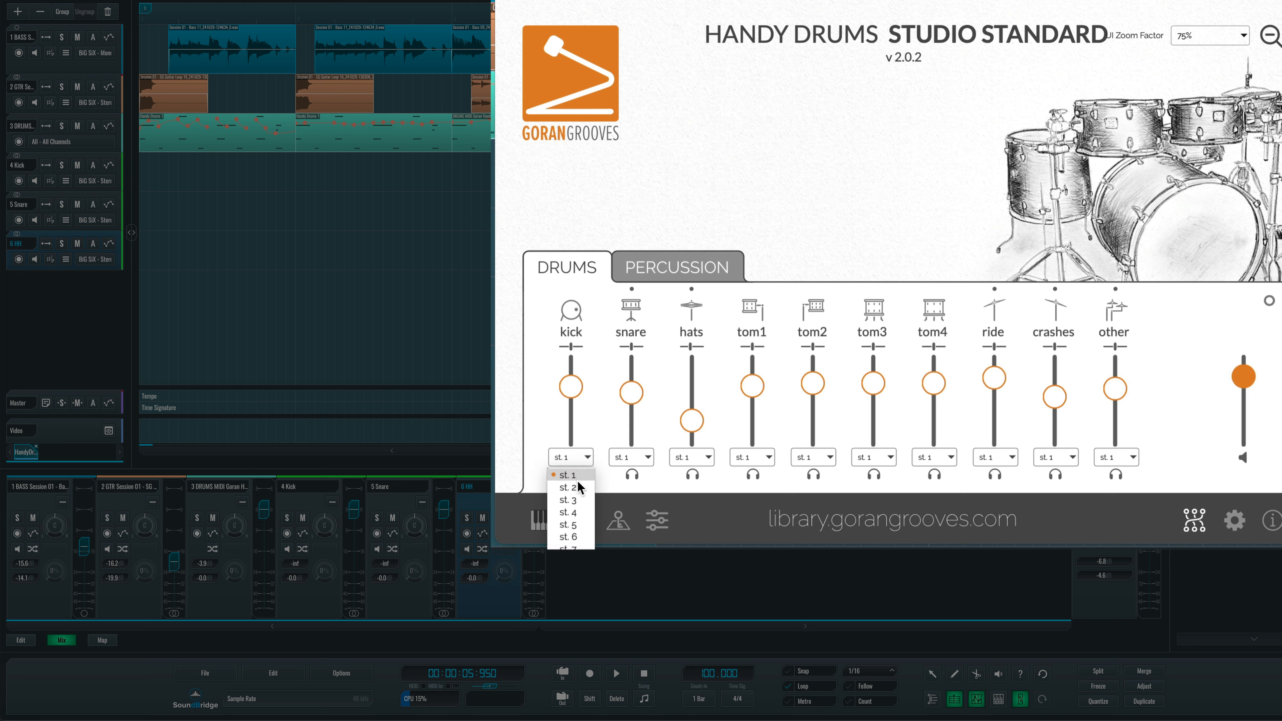
left_click(567, 488)
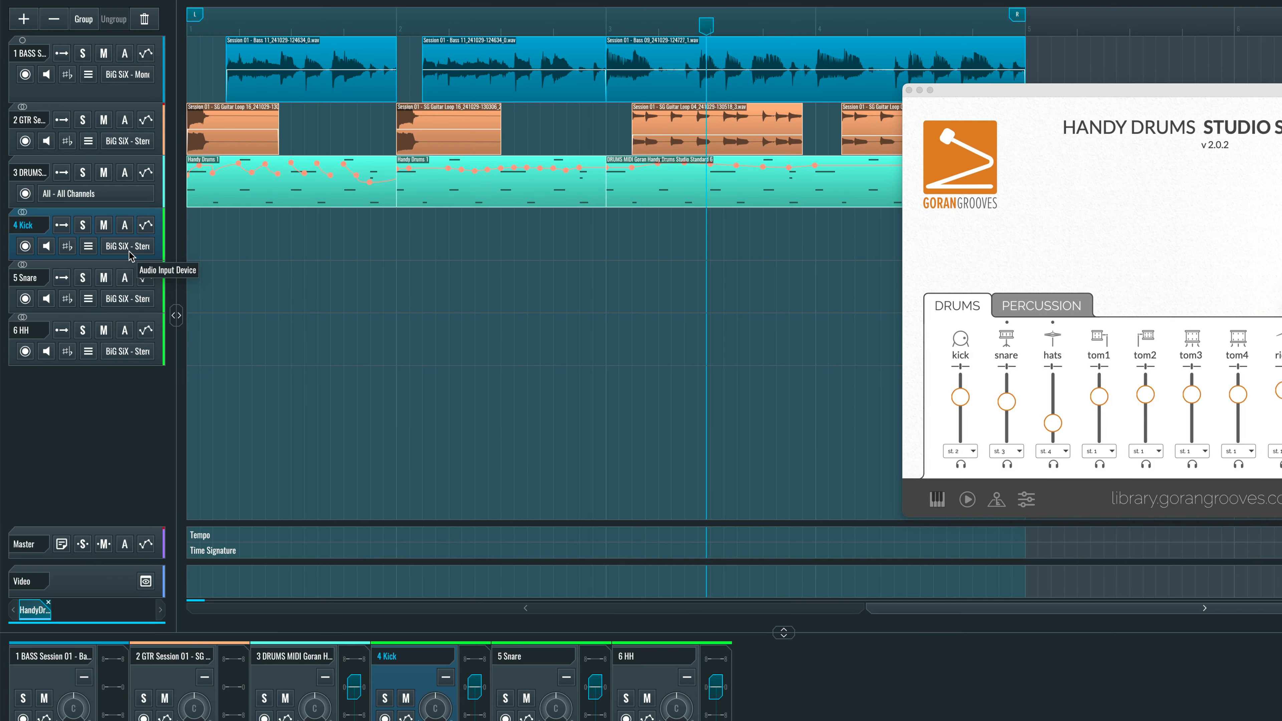
left_click(130, 250)
left_click(619, 482)
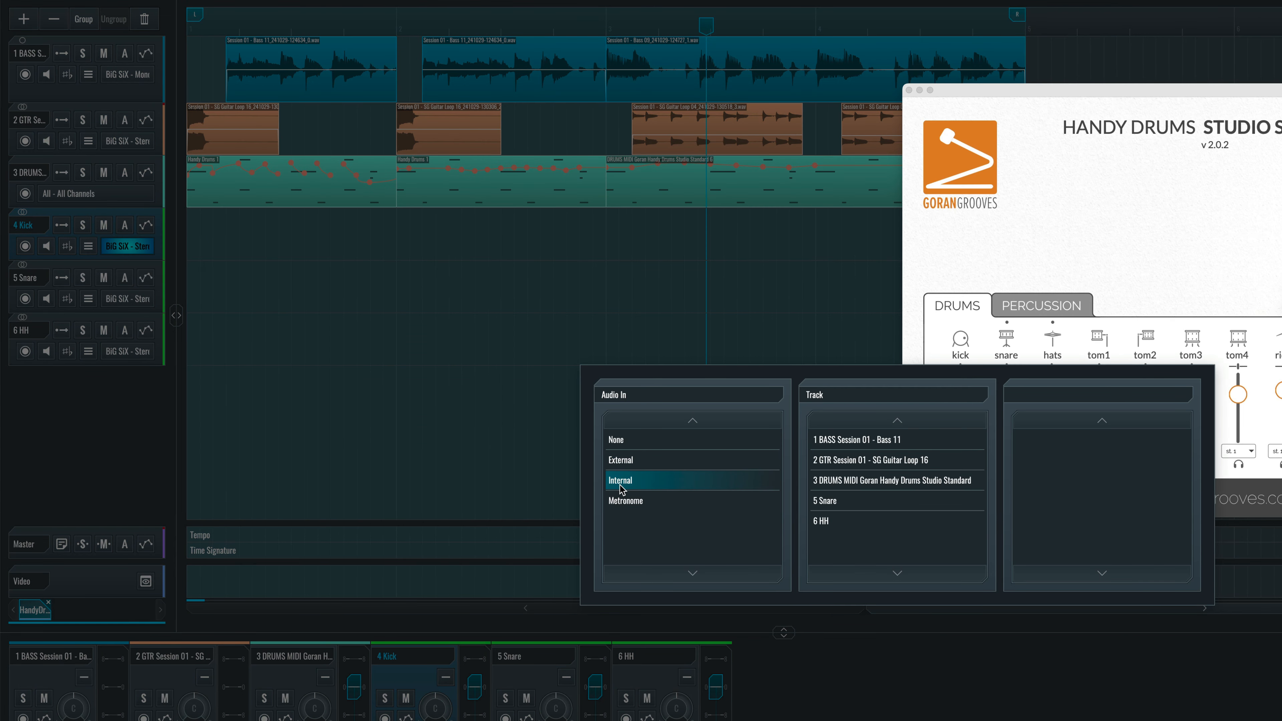
left_click(840, 500)
left_click(860, 484)
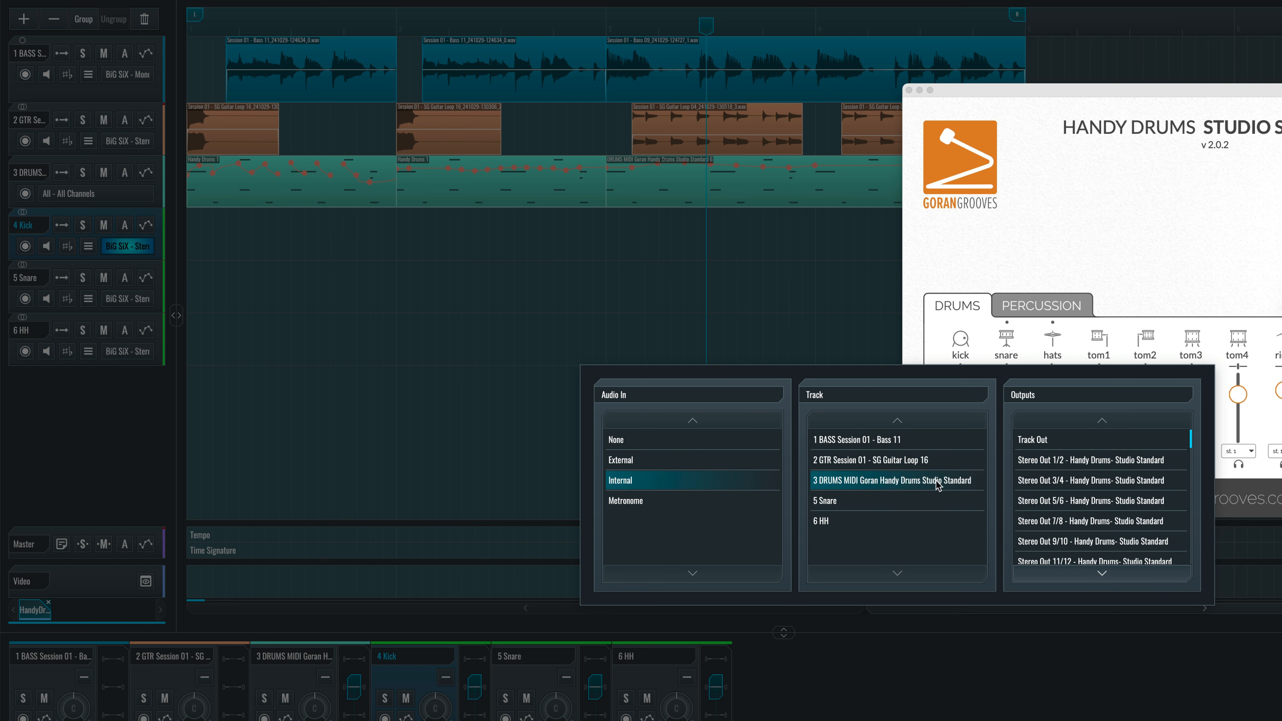
left_click(1096, 482)
Set the Snare track's audio input to the drums MIDI track's internal Stereo Out 5/6
left_click(127, 298)
left_click(656, 480)
left_click(888, 482)
left_click(1096, 502)
Set the HH track's input to the drums MIDI track's internal Stereo Out 7/8 and play back to check the separated drum channels
left_click(127, 351)
left_click(656, 481)
left_click(874, 482)
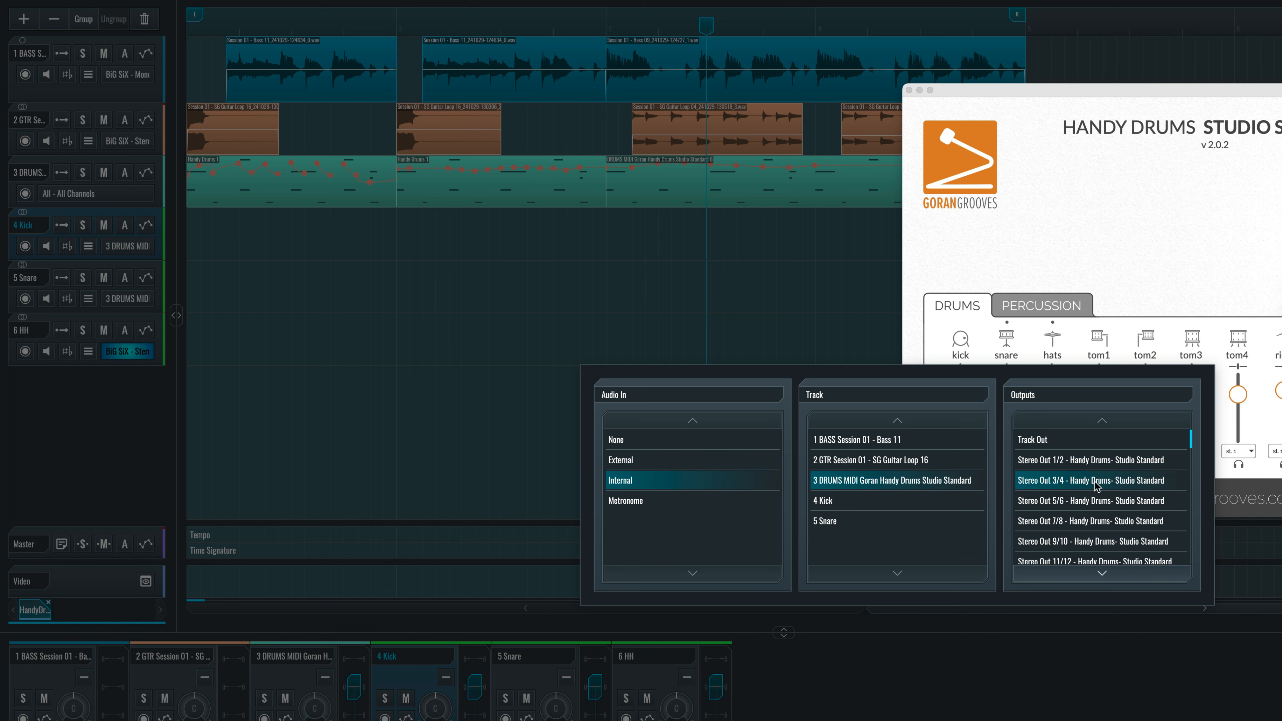
left_click(1097, 524)
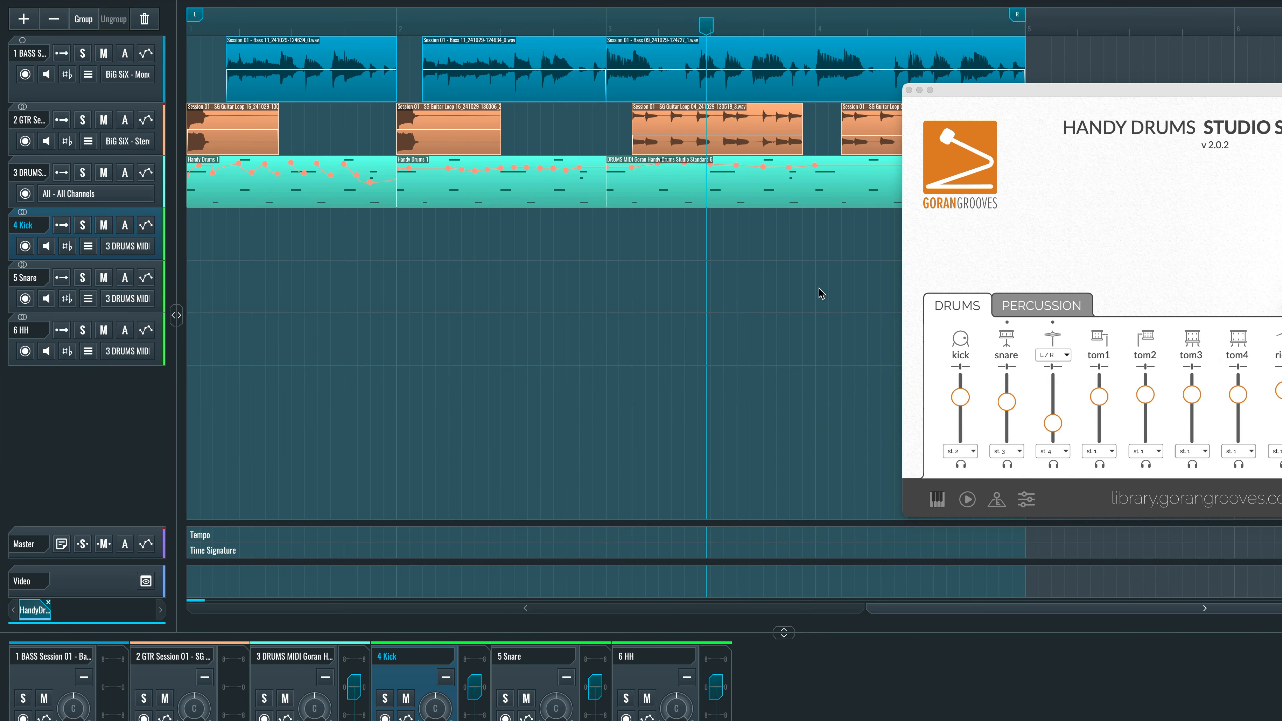
key("space")
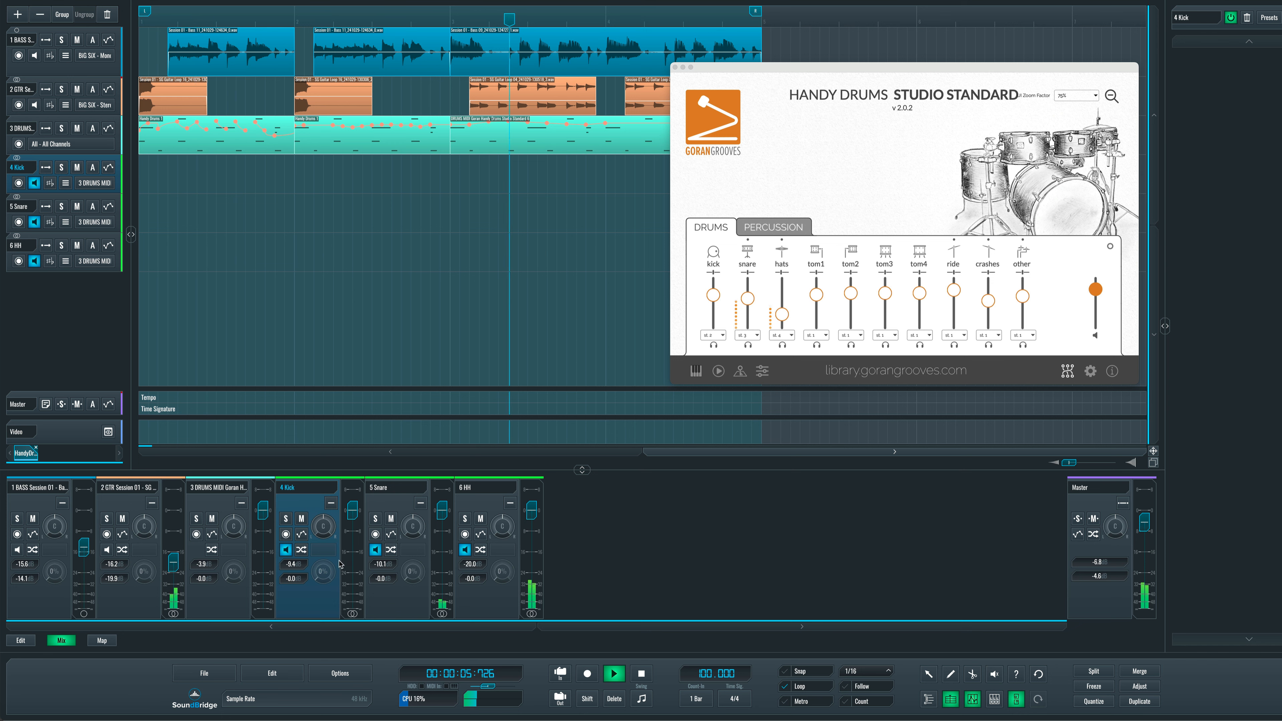
key("space")
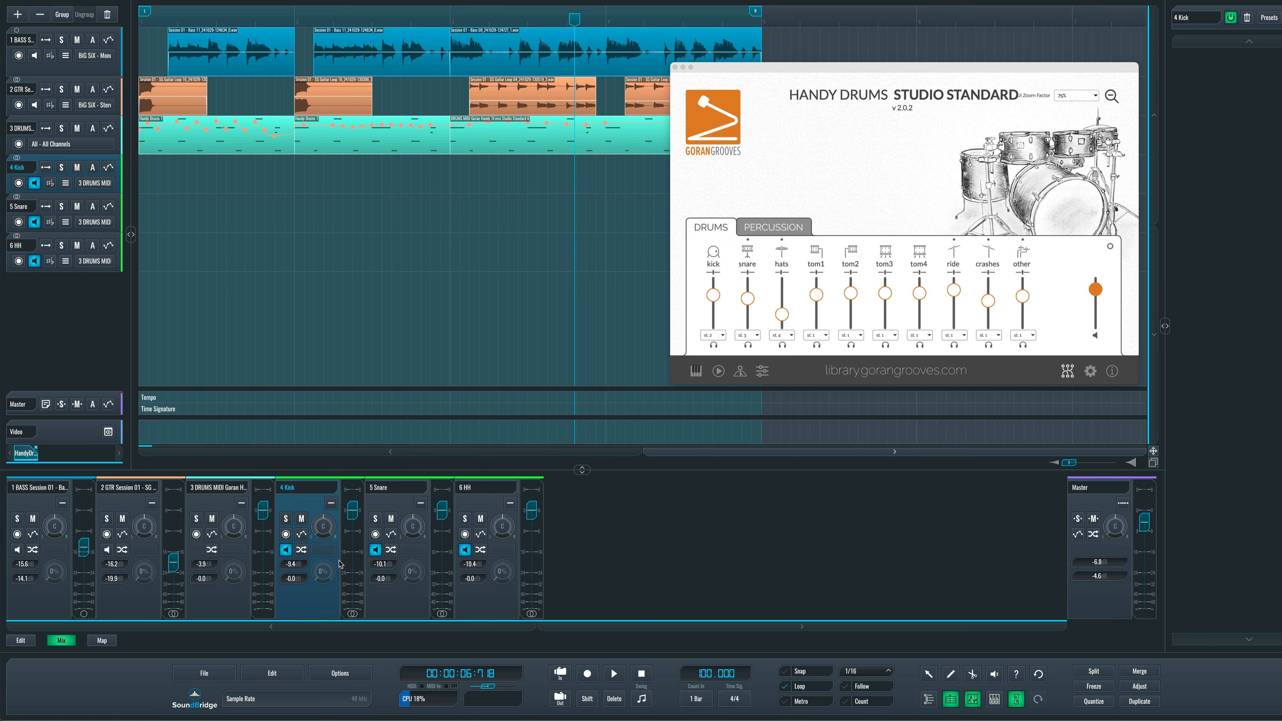
Group the drums MIDI, Kick, Snare and HH tracks and name the group DRUM Buss
left_click(43, 123)
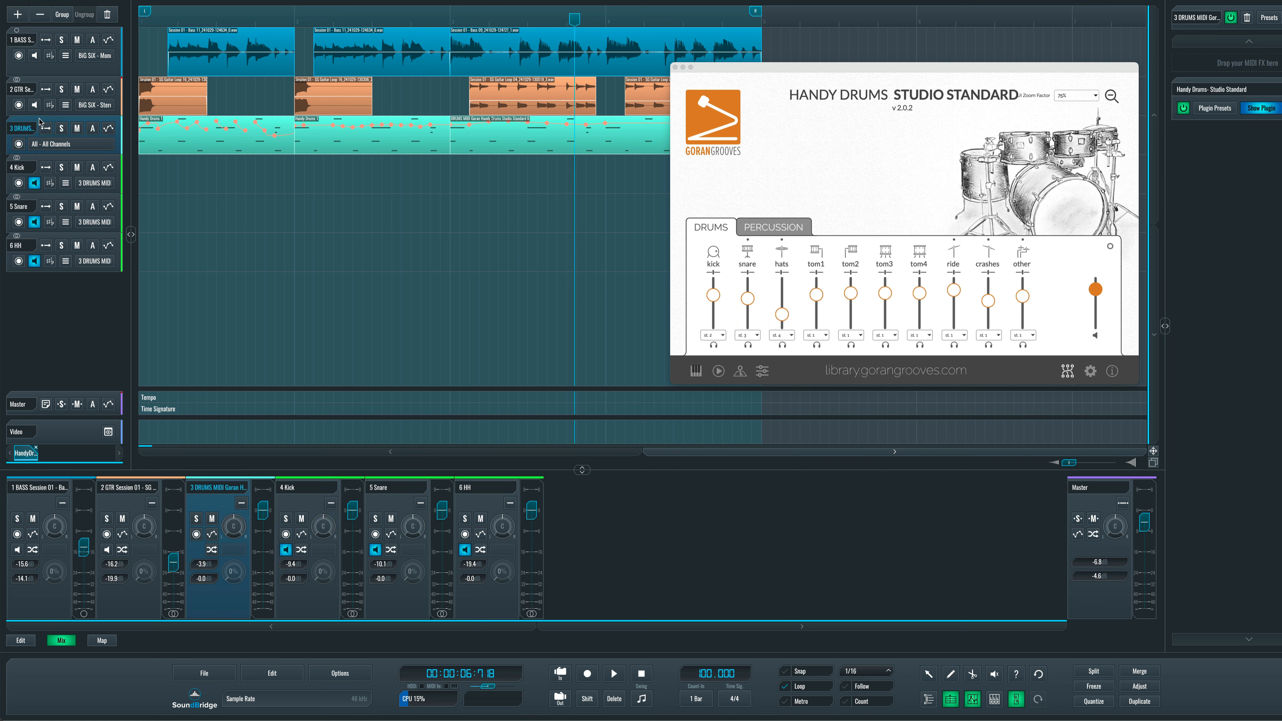
left_click(54, 240, "shift")
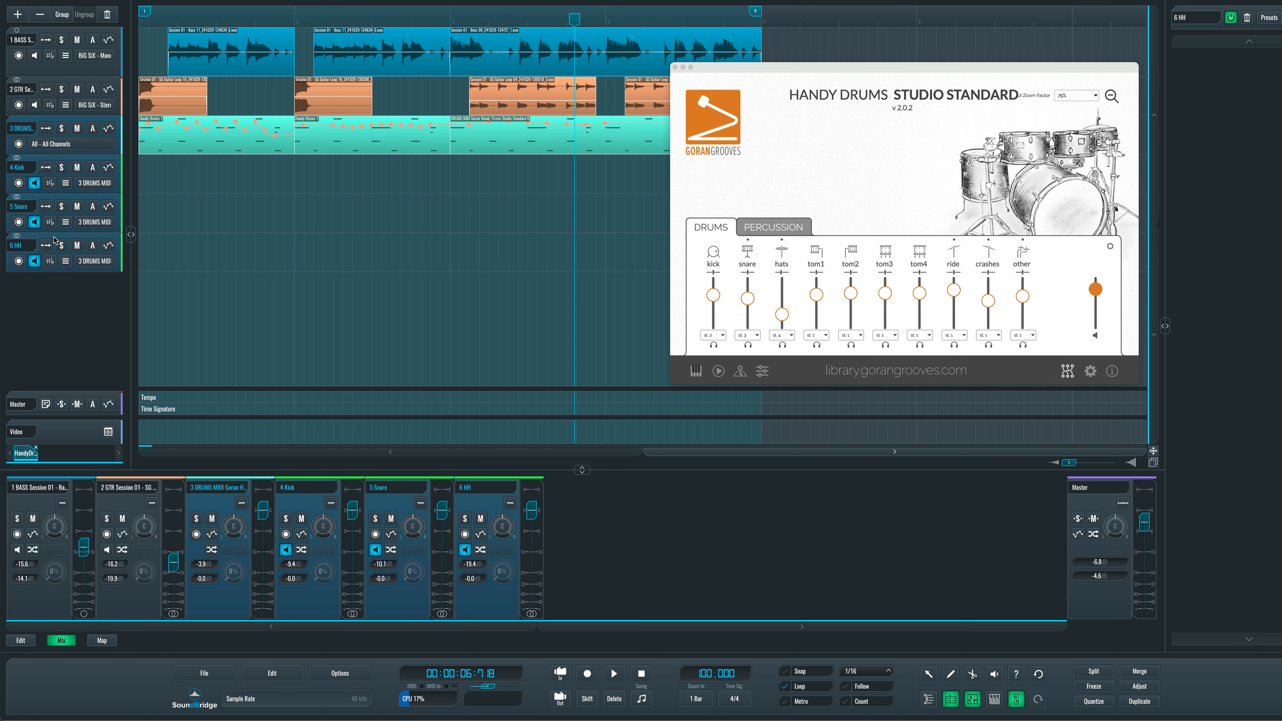
left_click(62, 14)
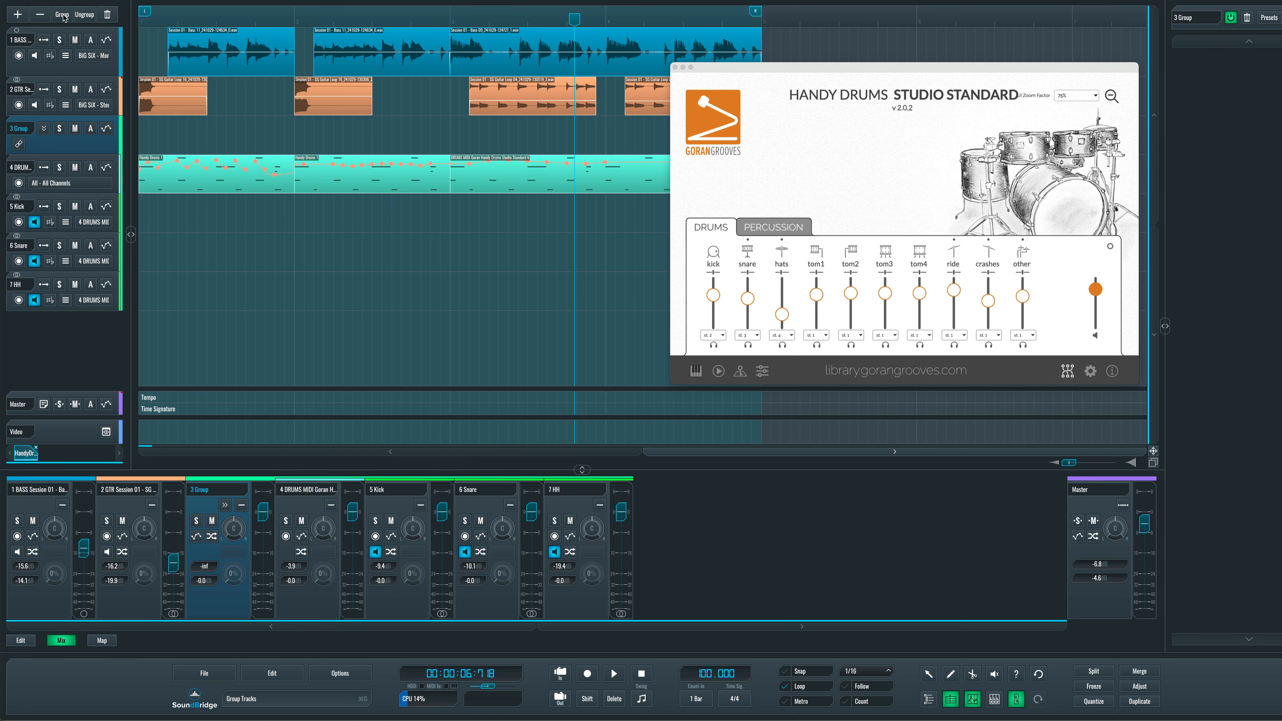
double_click(24, 132)
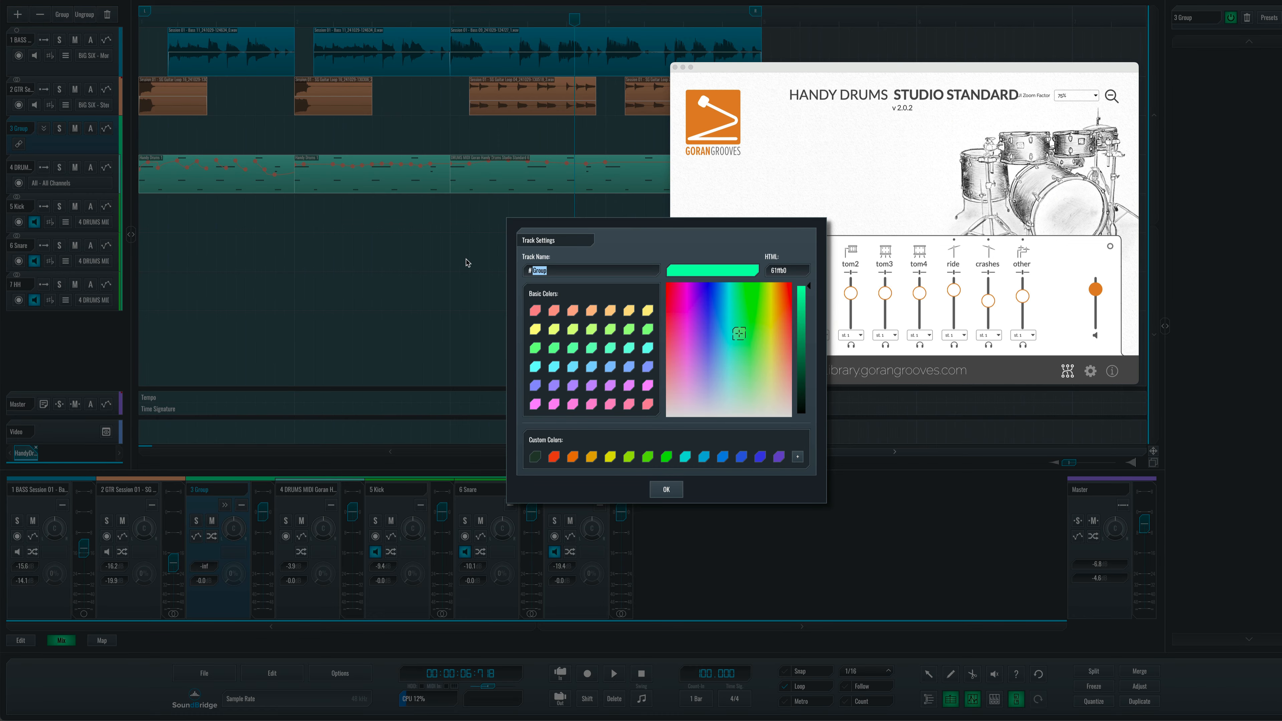
type("DRUM Buss")
key("Return")
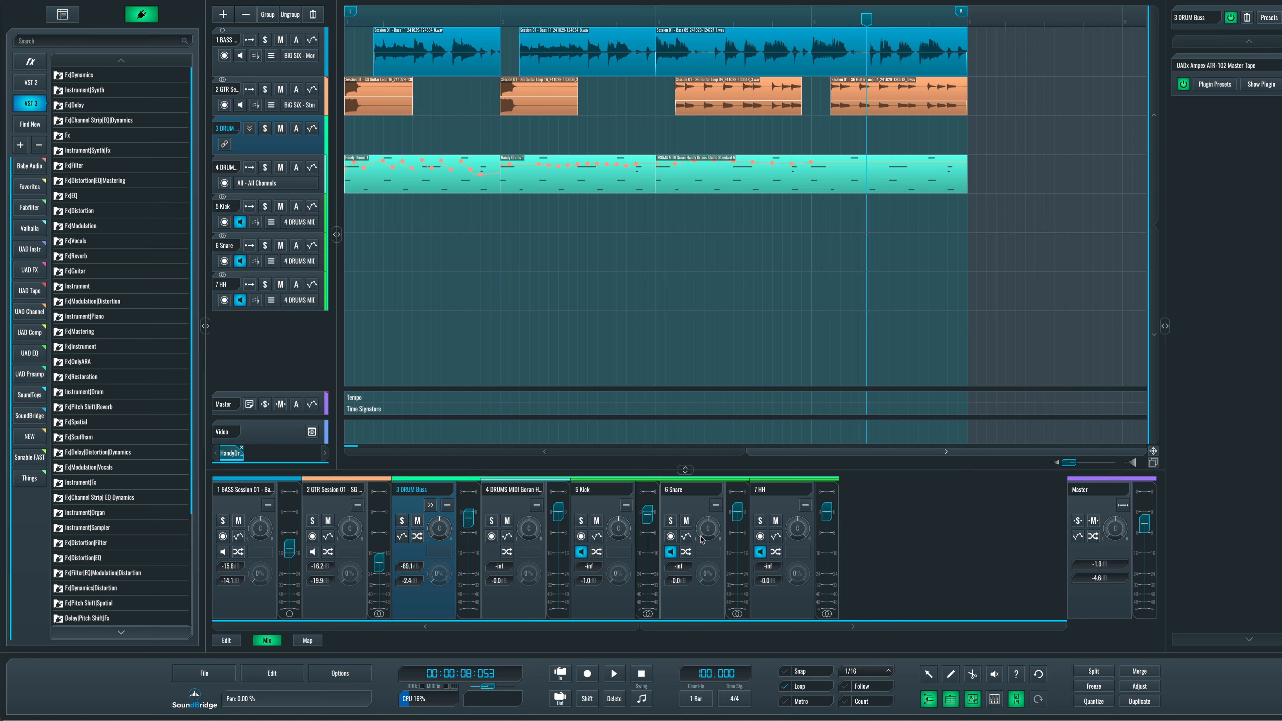
Find plugins matching "160" and add the UADx dbx 160 Compressor to the Snare track
left_click(707, 527)
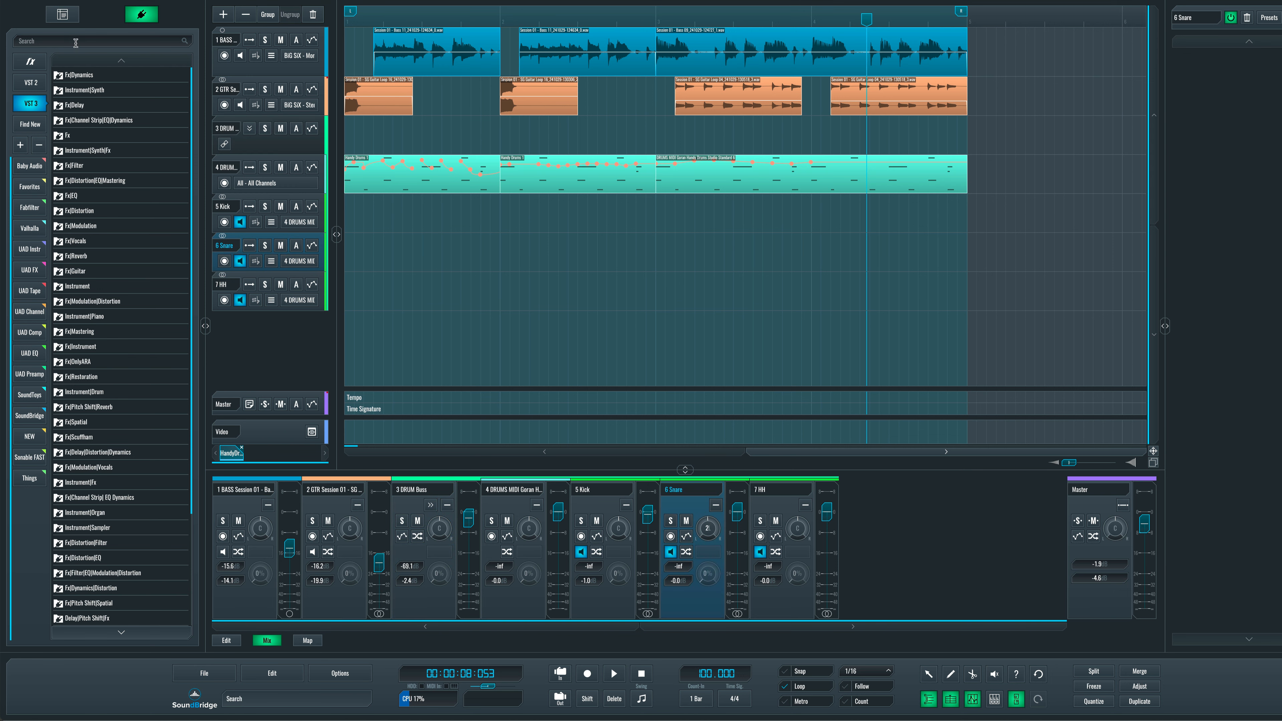
type("160")
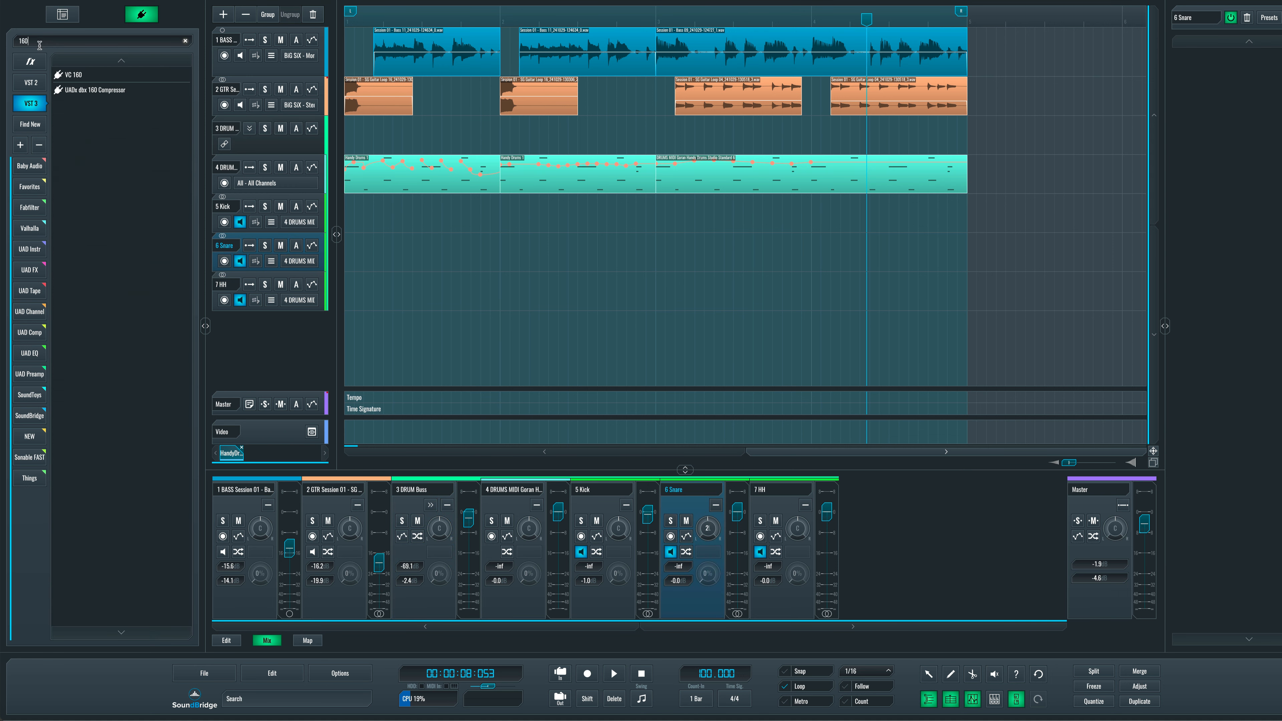
left_click_drag(95, 90, 237, 248)
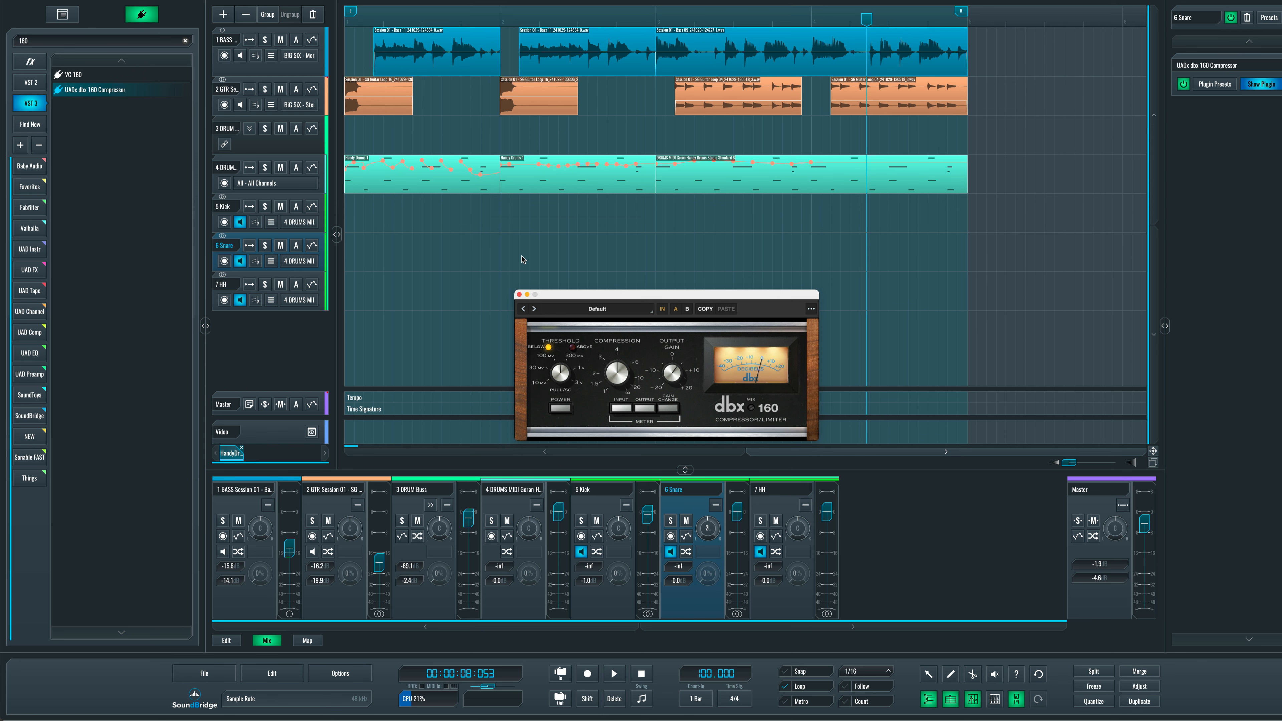
Play the session with the Snare track soloed, lower the dbx 160 compression ratio to about 3 and adjust its threshold
key("space")
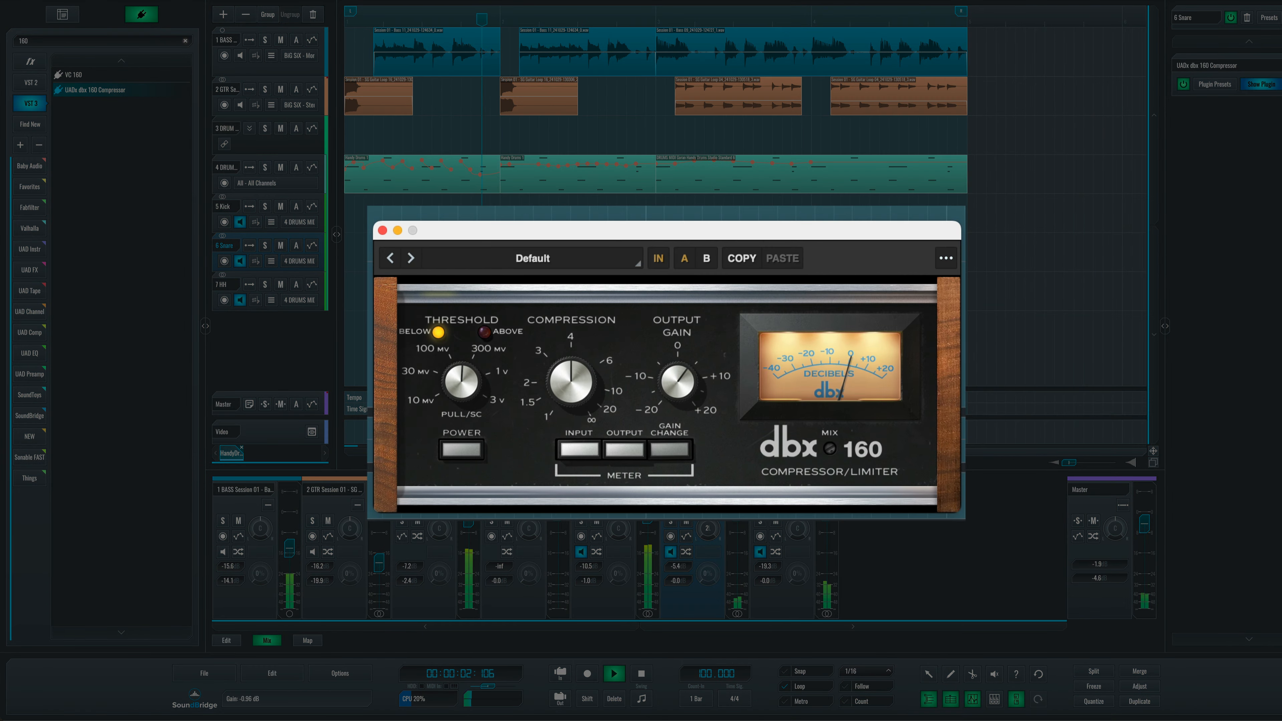
left_click(671, 522)
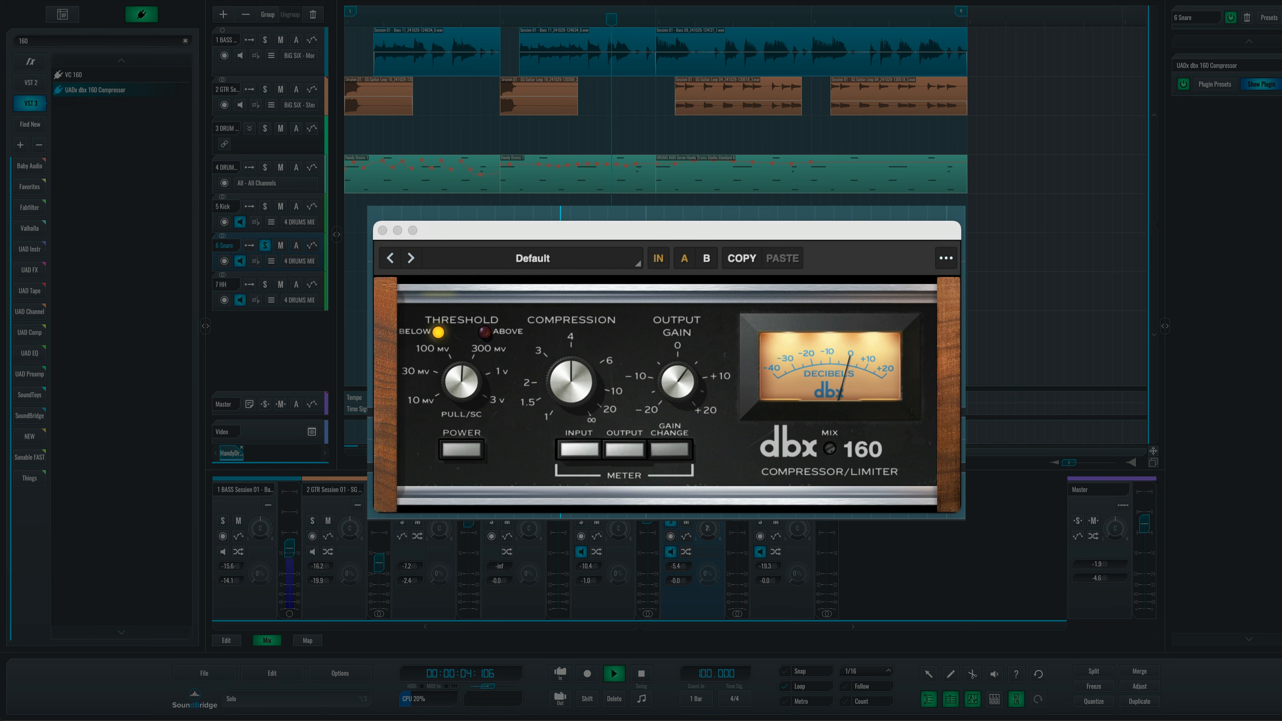
left_click_drag(571, 371, 571, 388)
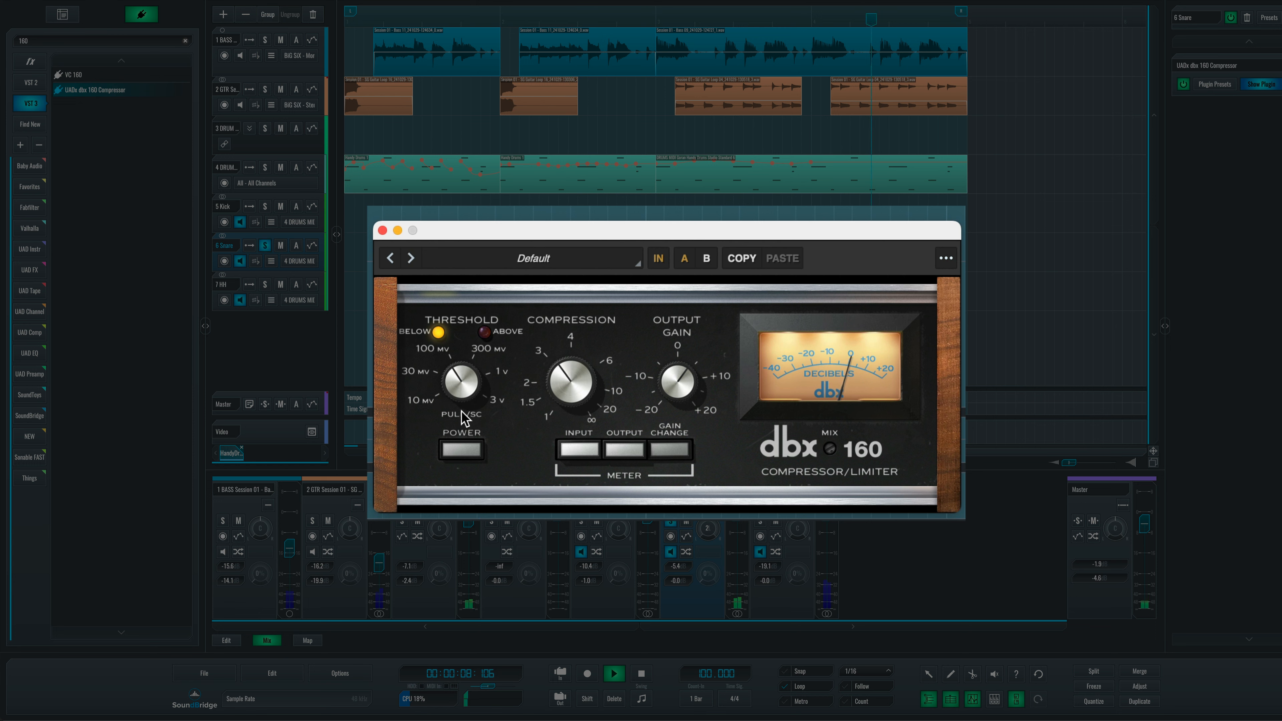
left_click_drag(460, 398, 460, 384)
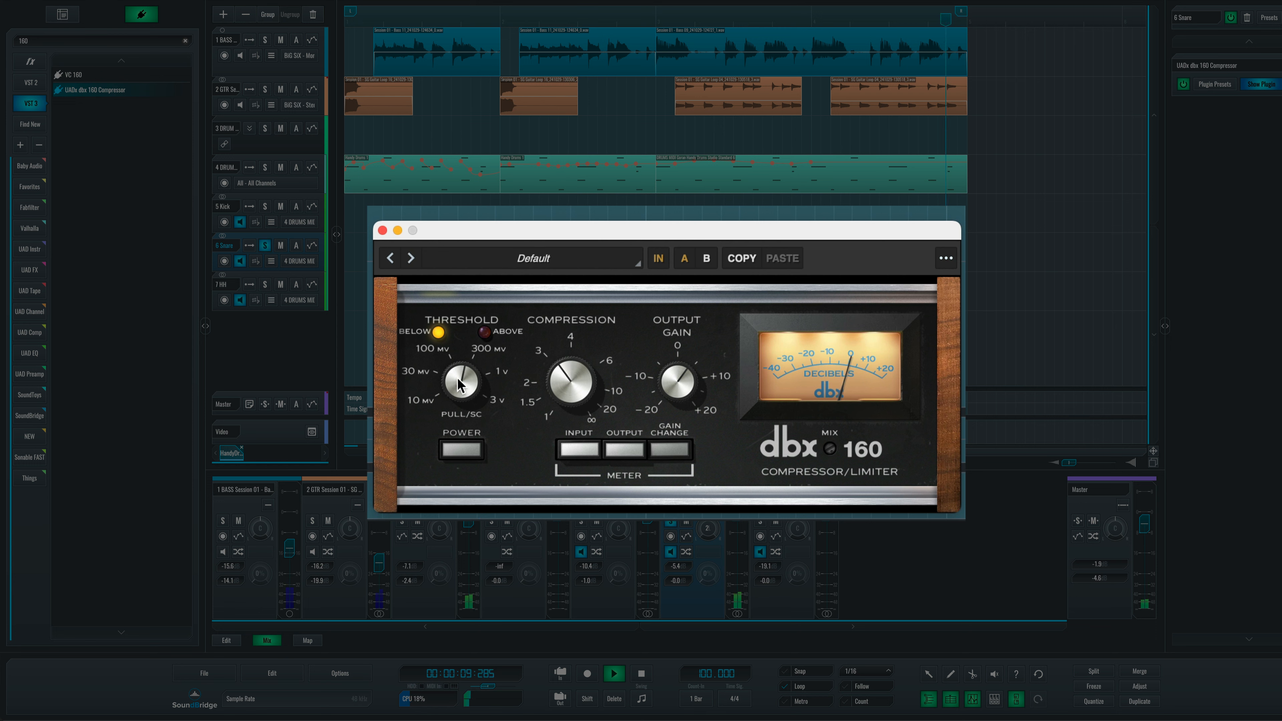